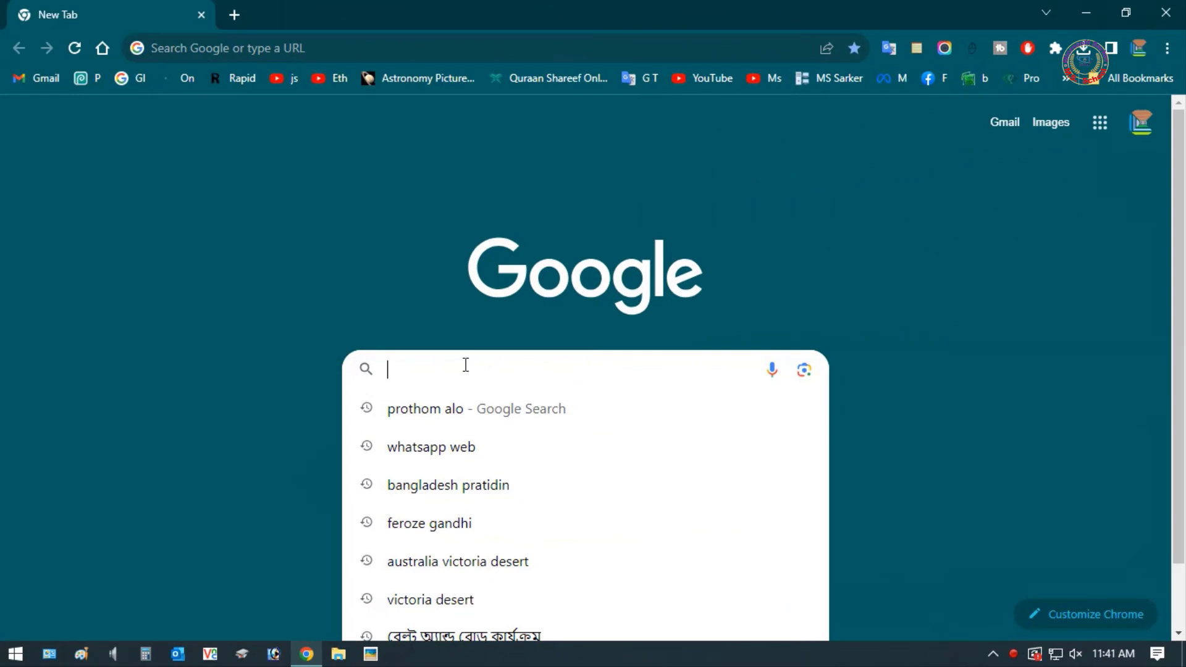
Step: Google 'zebra zt230 driver' and open Zebra's ZT230 Industrial Printer Support & Downloads page
type("zabra")
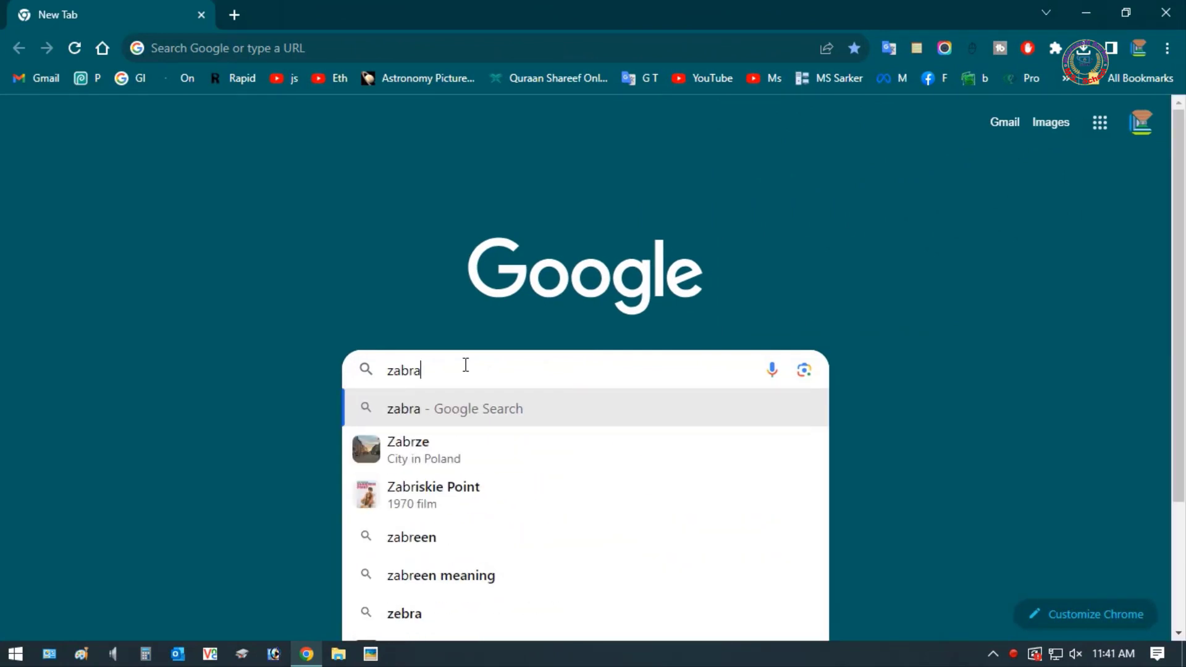
type(" zt")
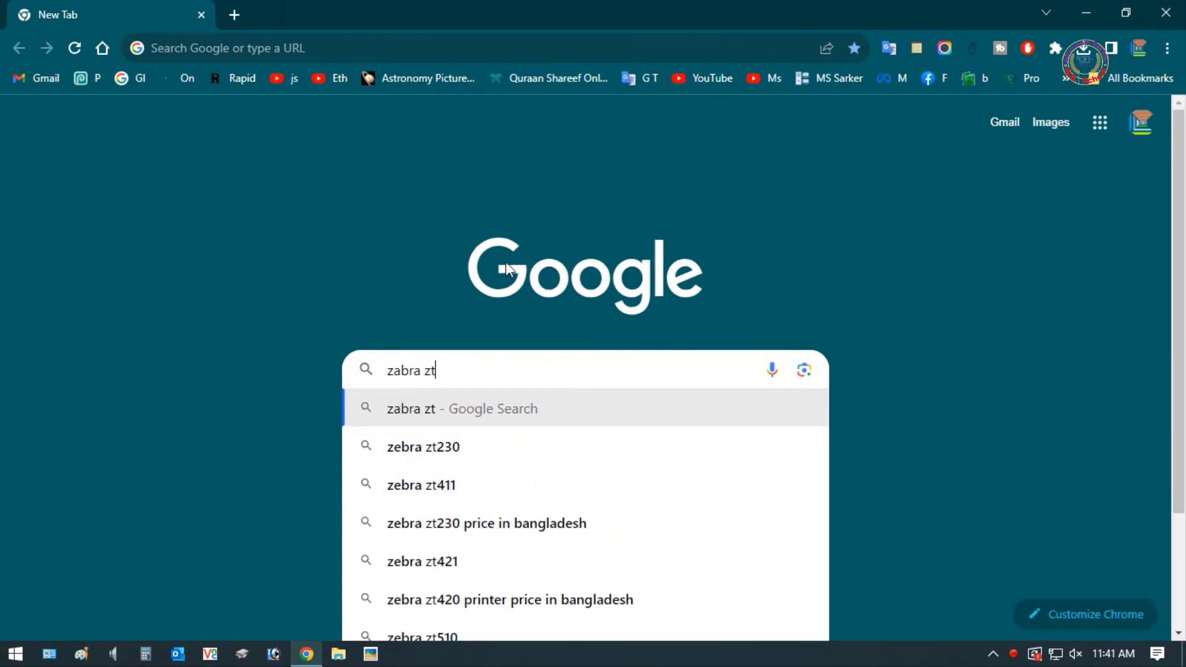
left_click(410, 454)
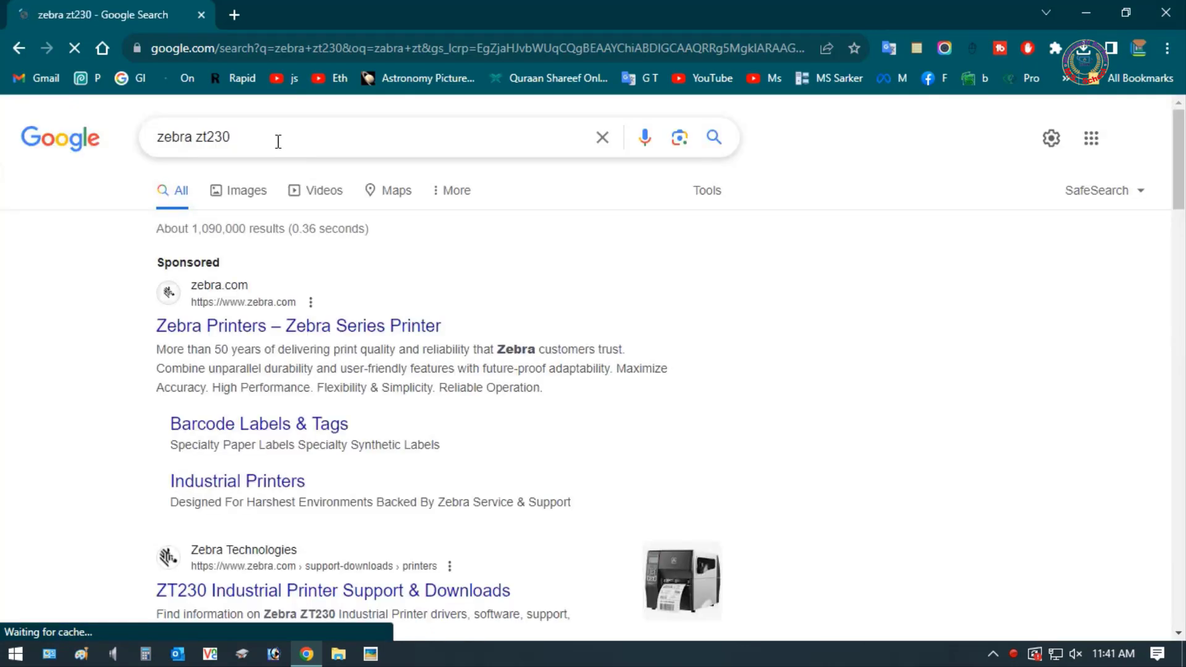
left_click(278, 142)
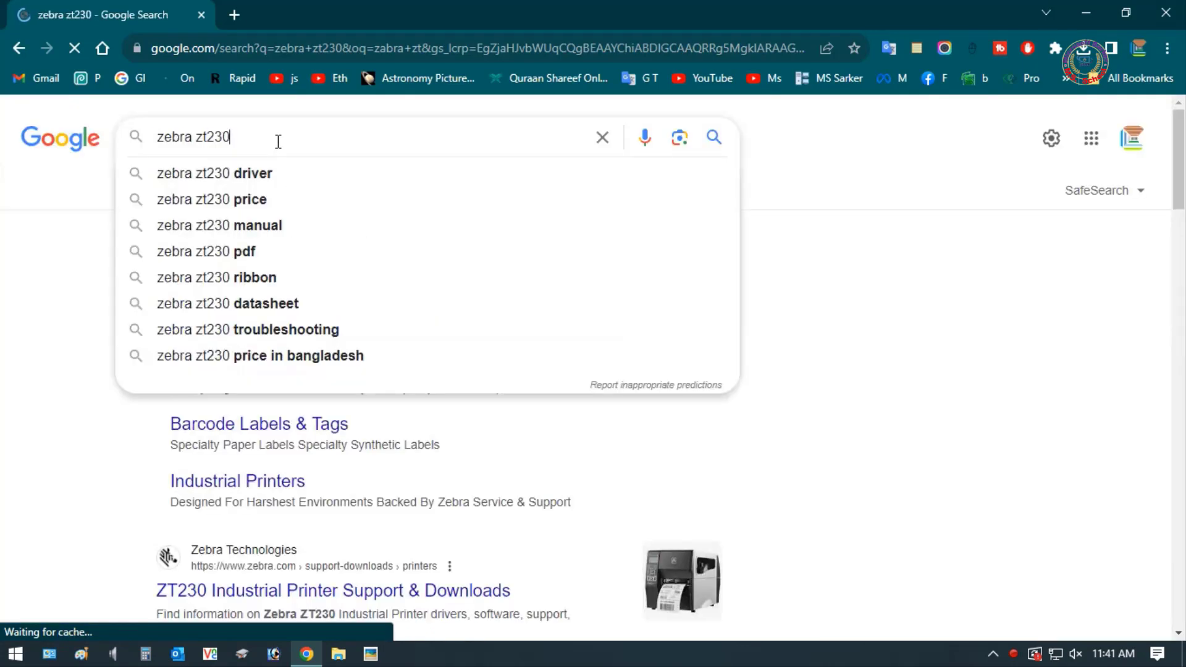
left_click(189, 178)
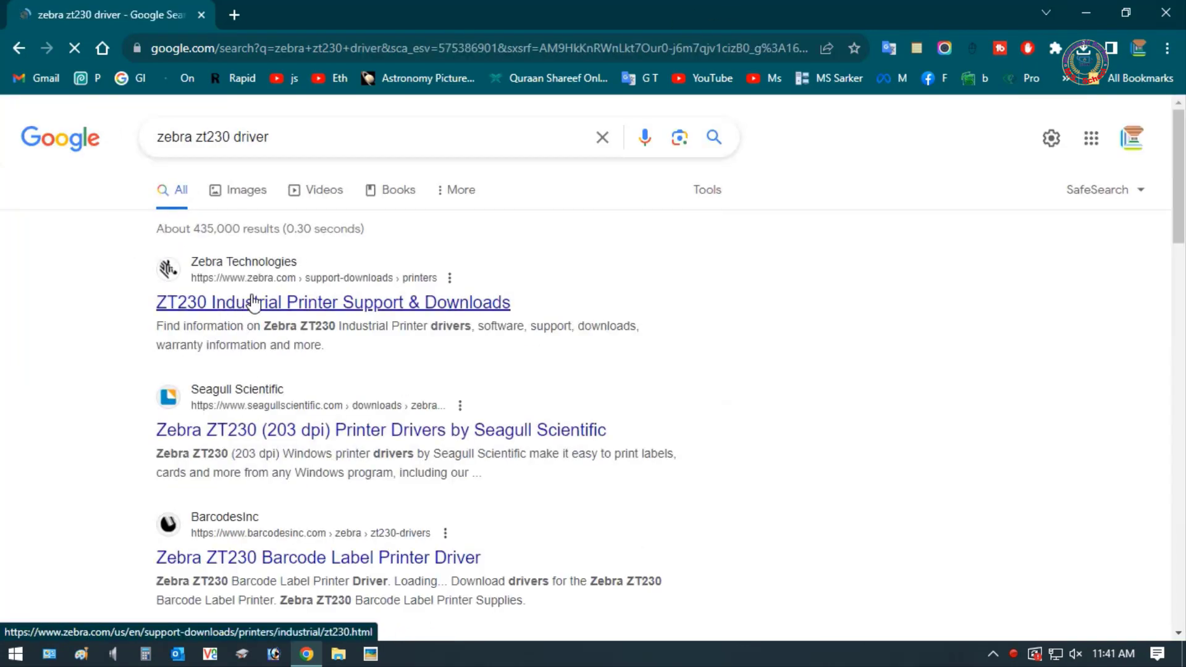
left_click(233, 309)
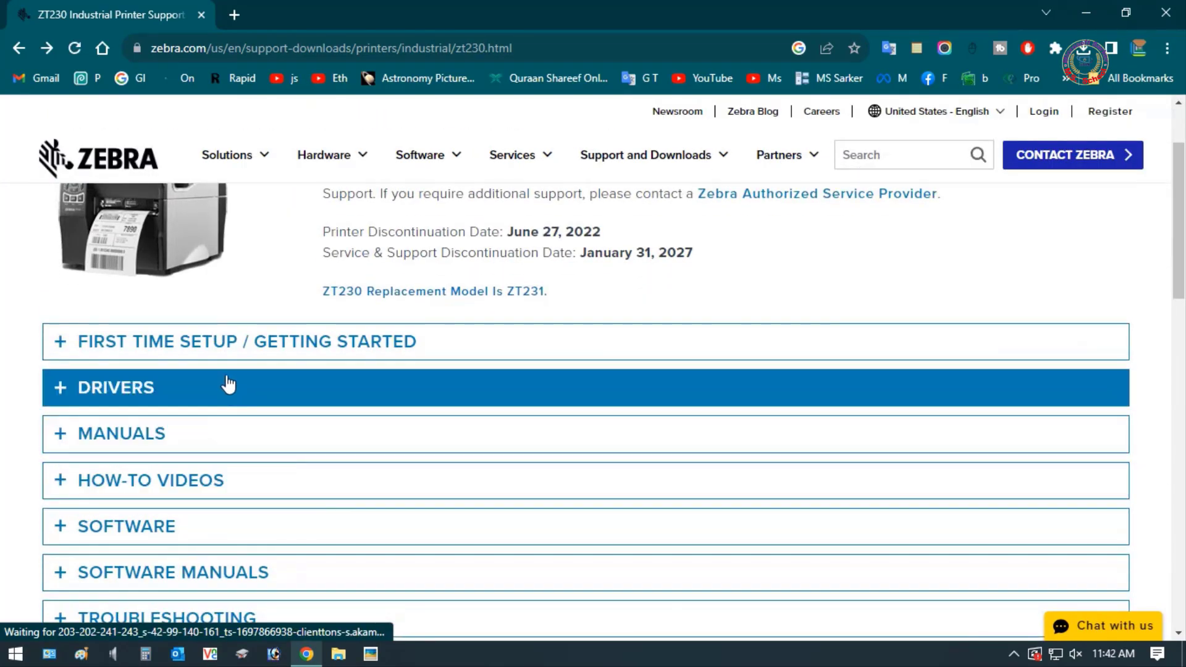
Step: Accept the licence and save the 13 MB Printer Setup Utilities installer zsu-1191325.exe to the Desktop
left_click(228, 384)
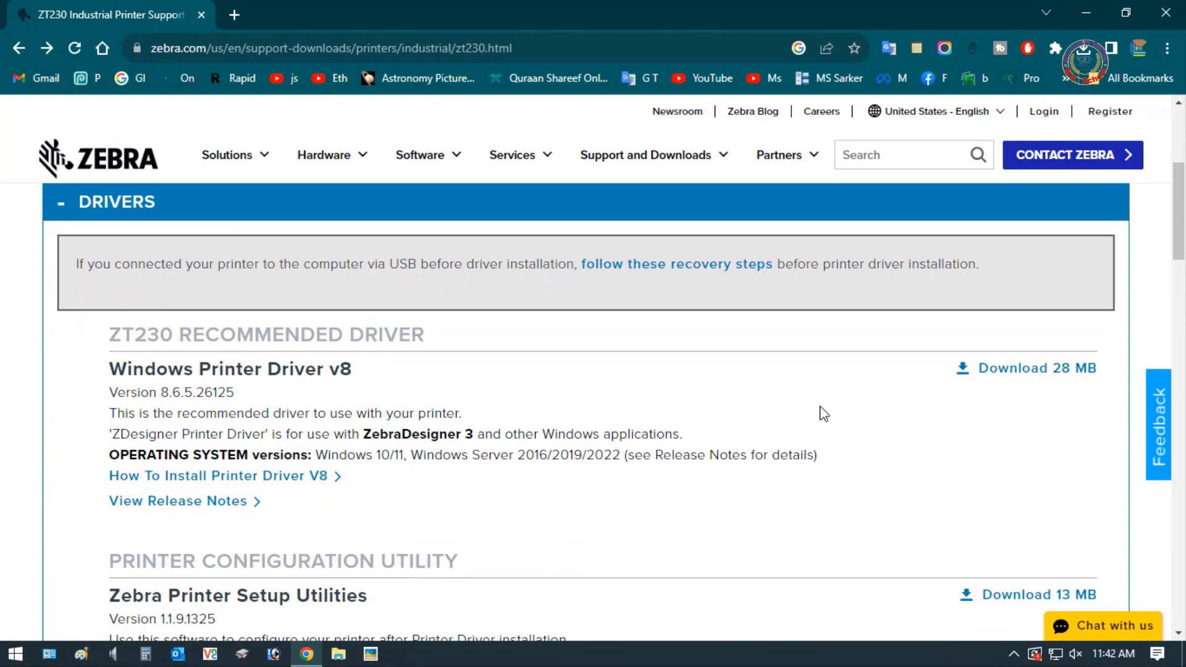
scroll(825, 414, "down", 4)
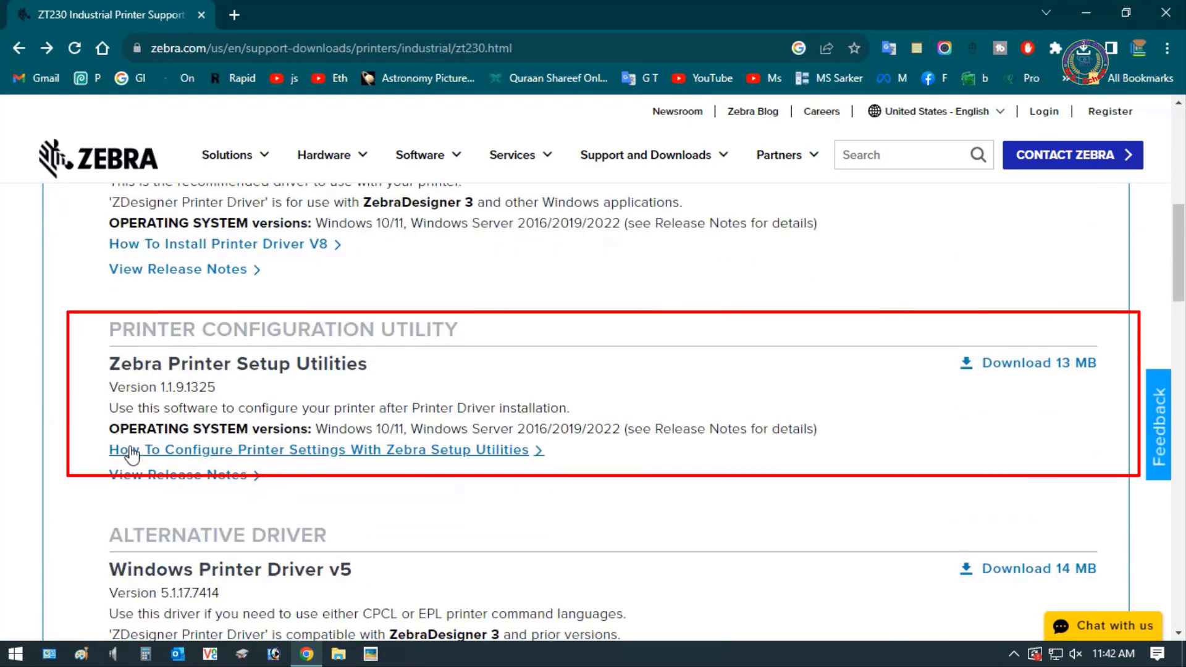
left_click(1049, 365)
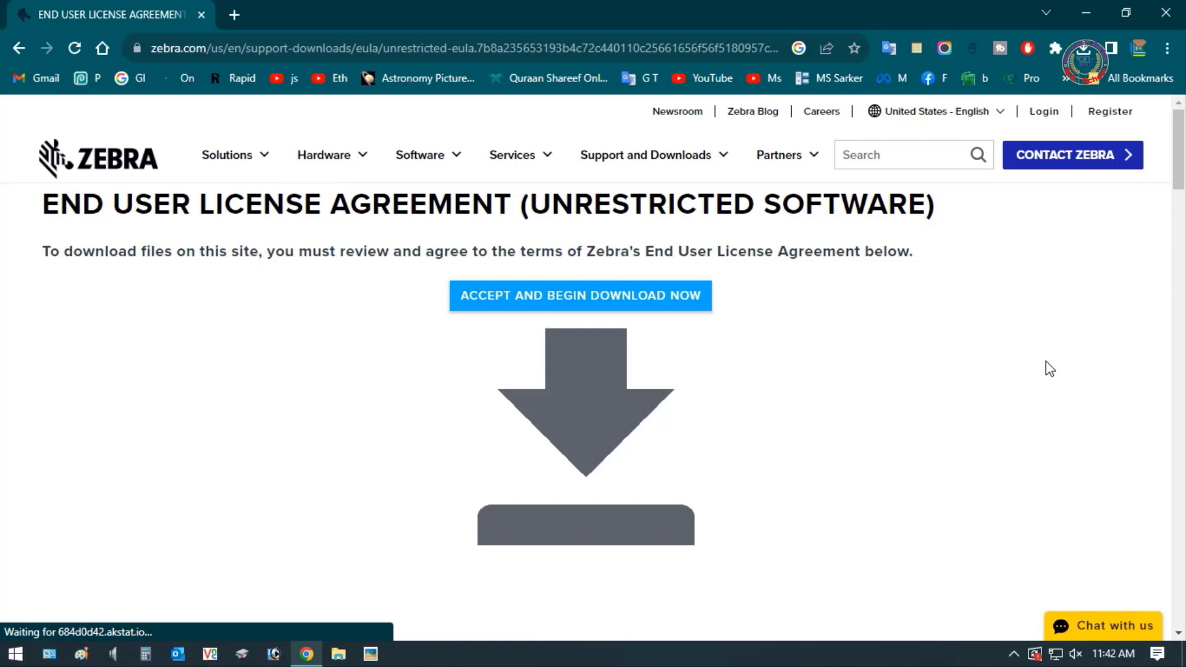
left_click(595, 303)
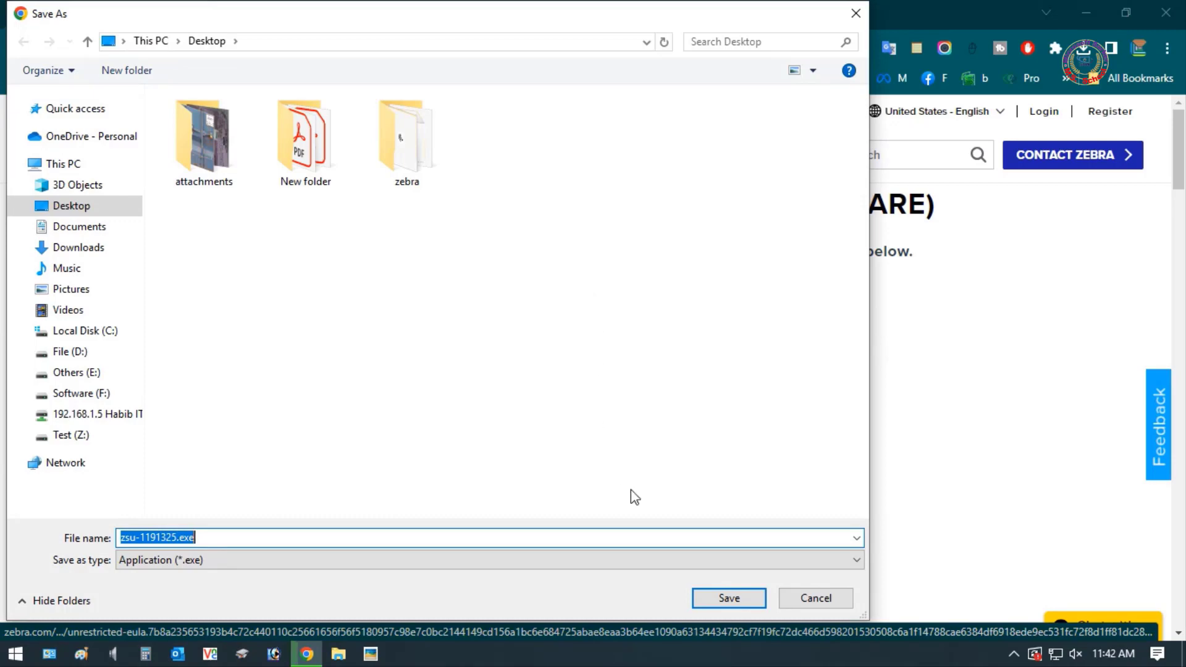
left_click(728, 598)
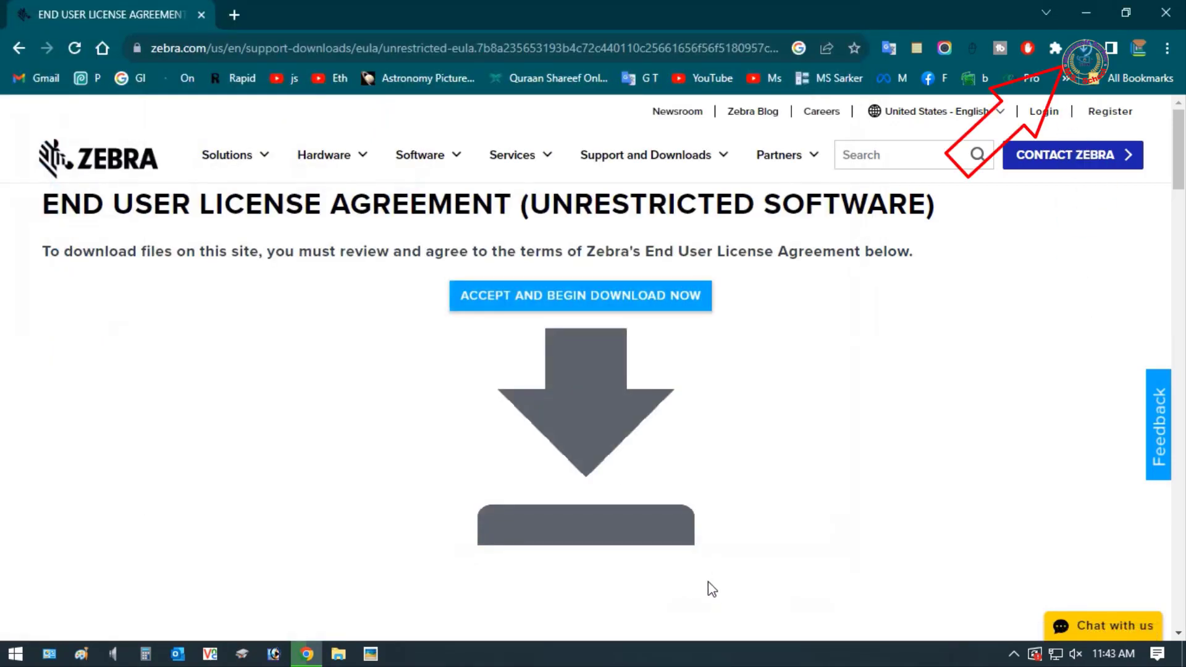
Step: Launch the downloaded zsu-1191325.exe installer and accept its licence agreement
left_click(1086, 47)
left_click(1040, 108)
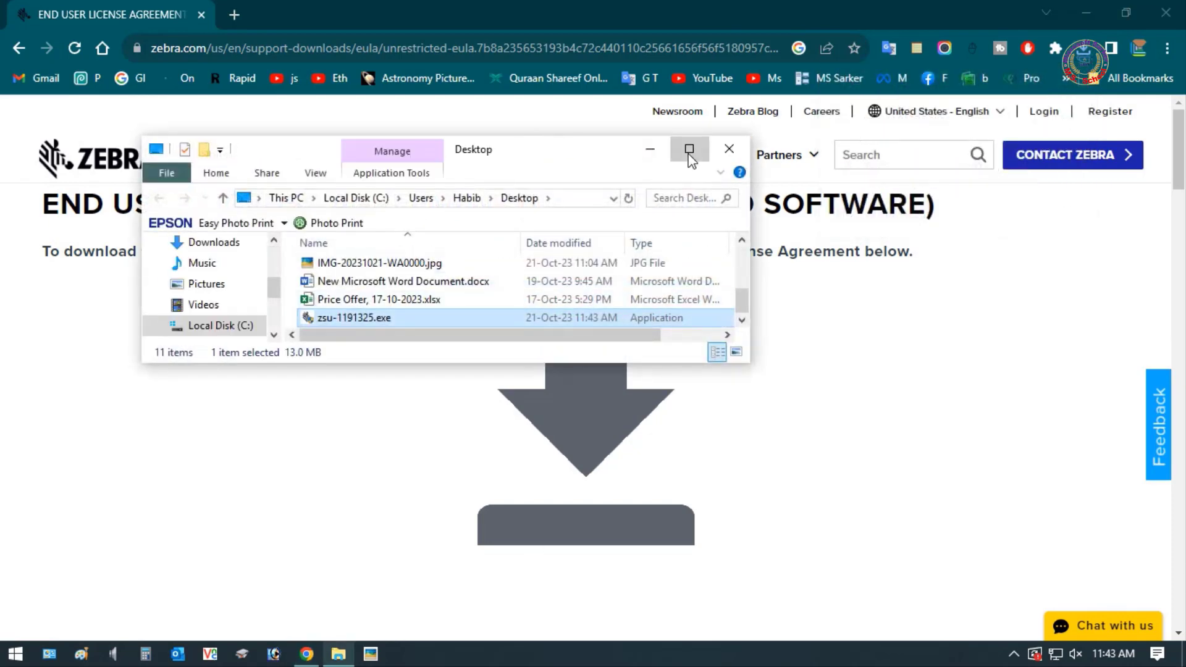
left_click(690, 150)
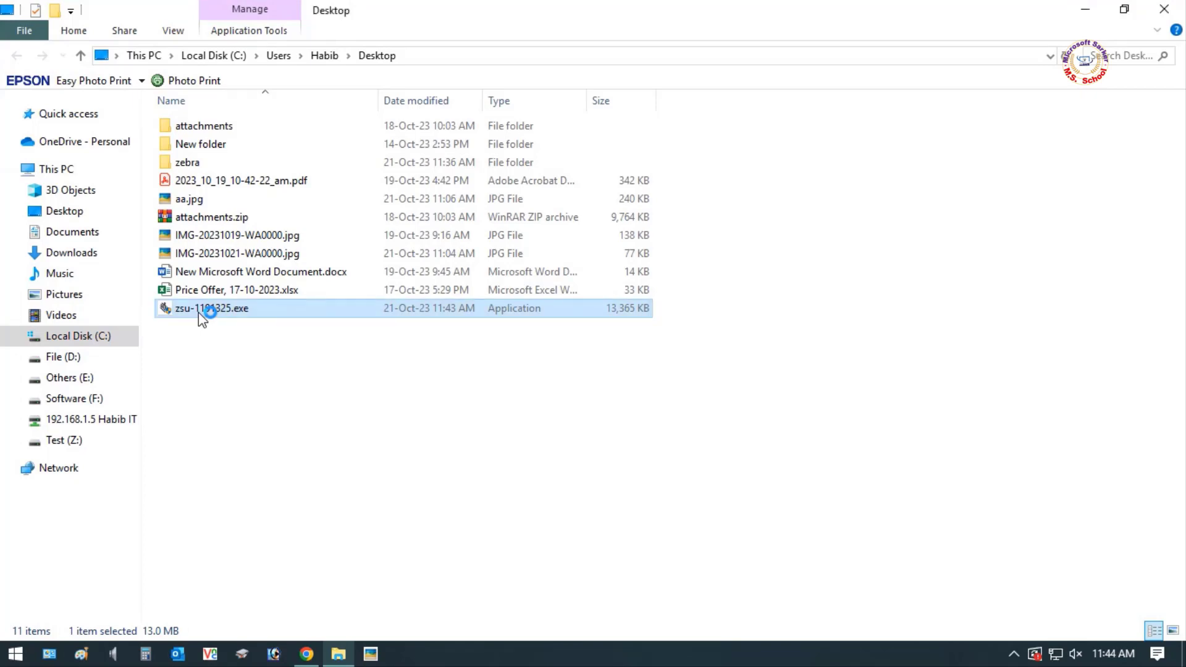
left_click(688, 469)
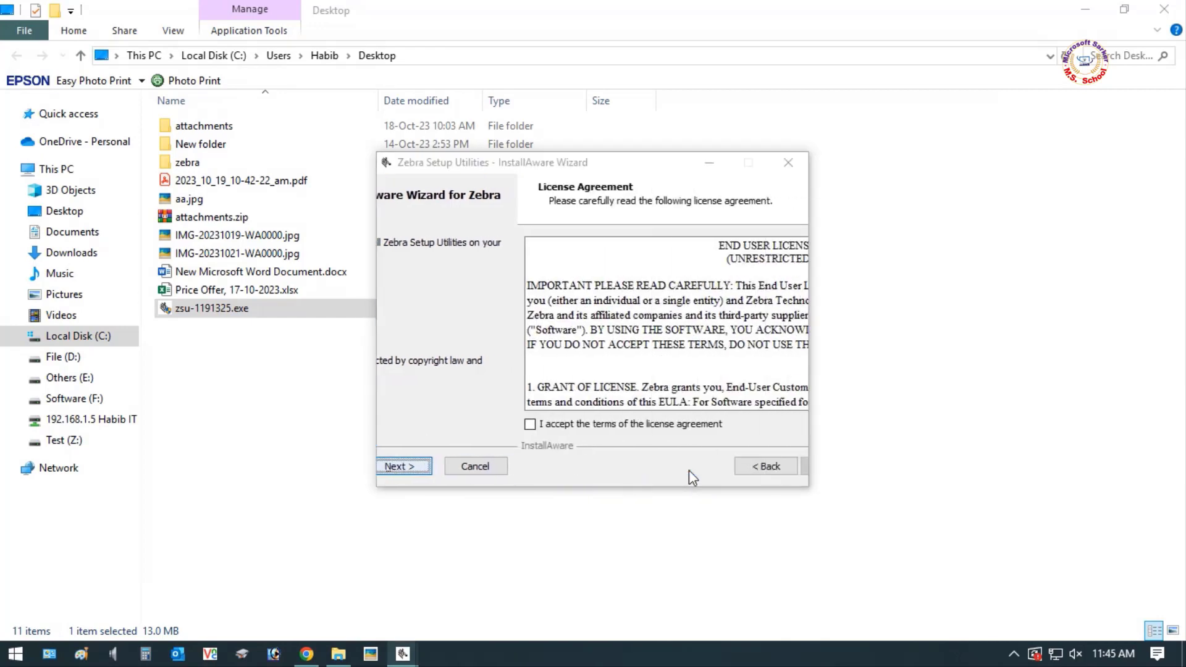
left_click(482, 426)
left_click(693, 468)
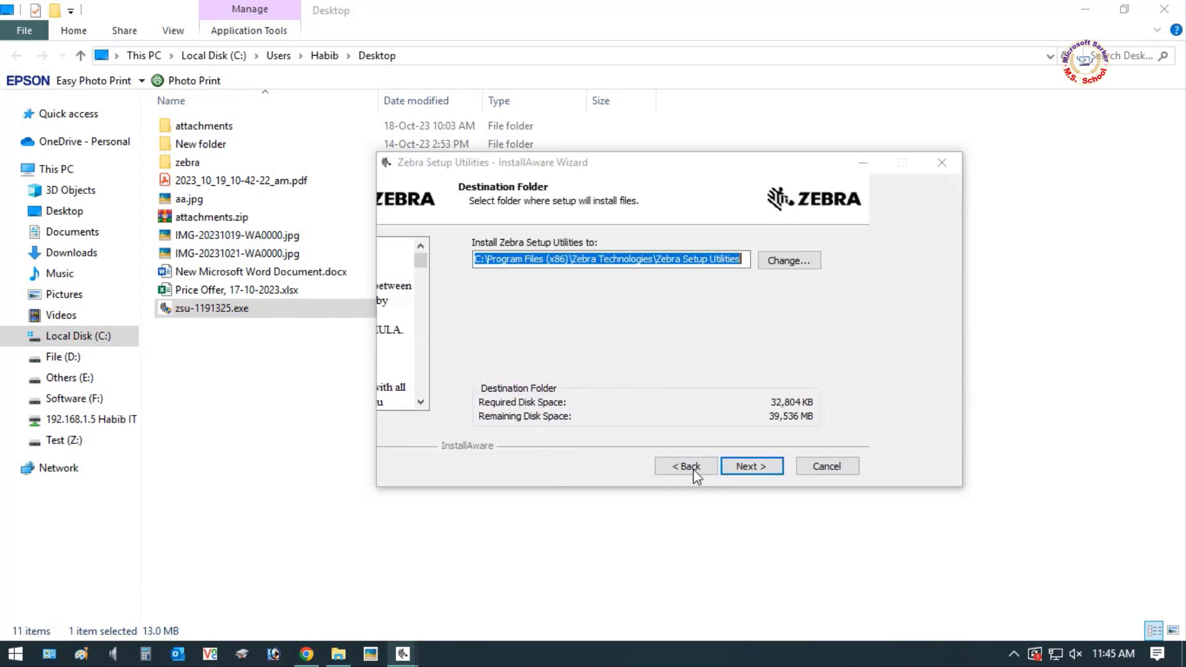
Step: Install Zebra Setup Utilities with default folders, finishing with 'Run Zebra Setup Utilities now' ticked
left_click(689, 469)
left_click(681, 469)
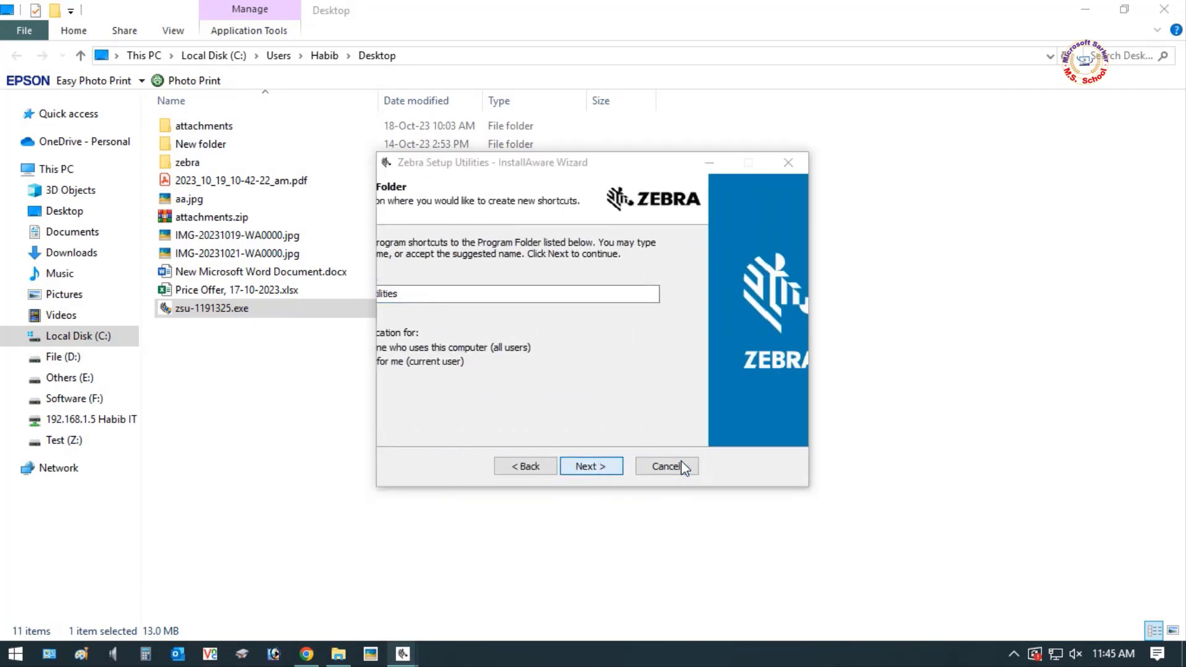
left_click(681, 469)
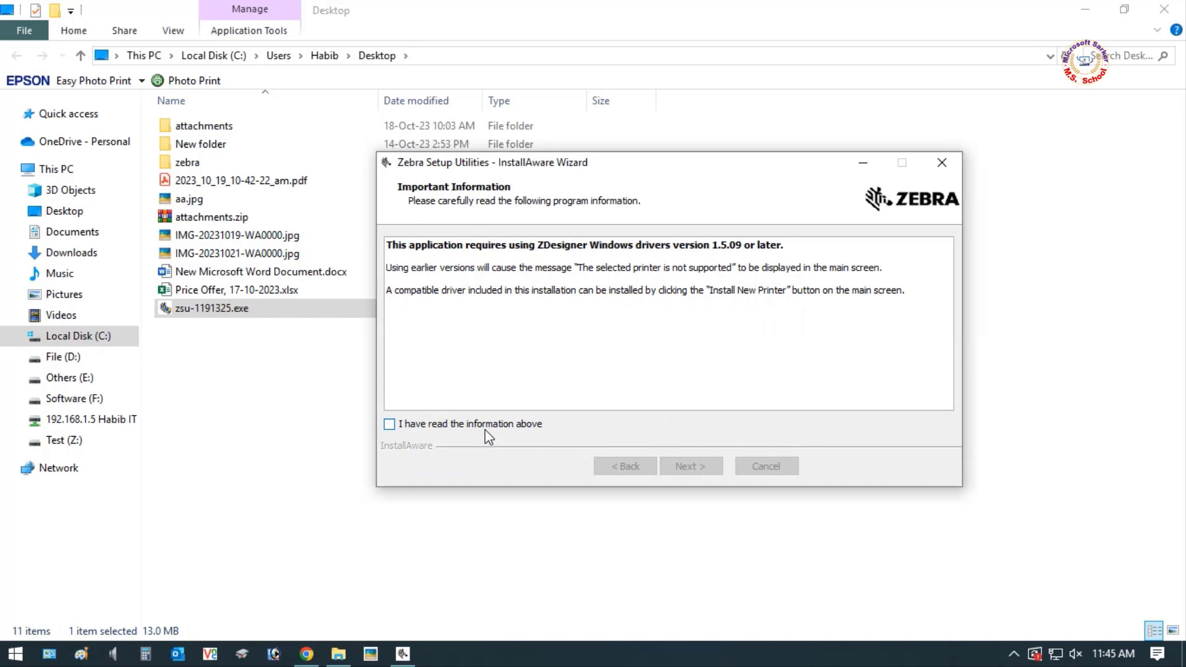
left_click(481, 424)
left_click(679, 468)
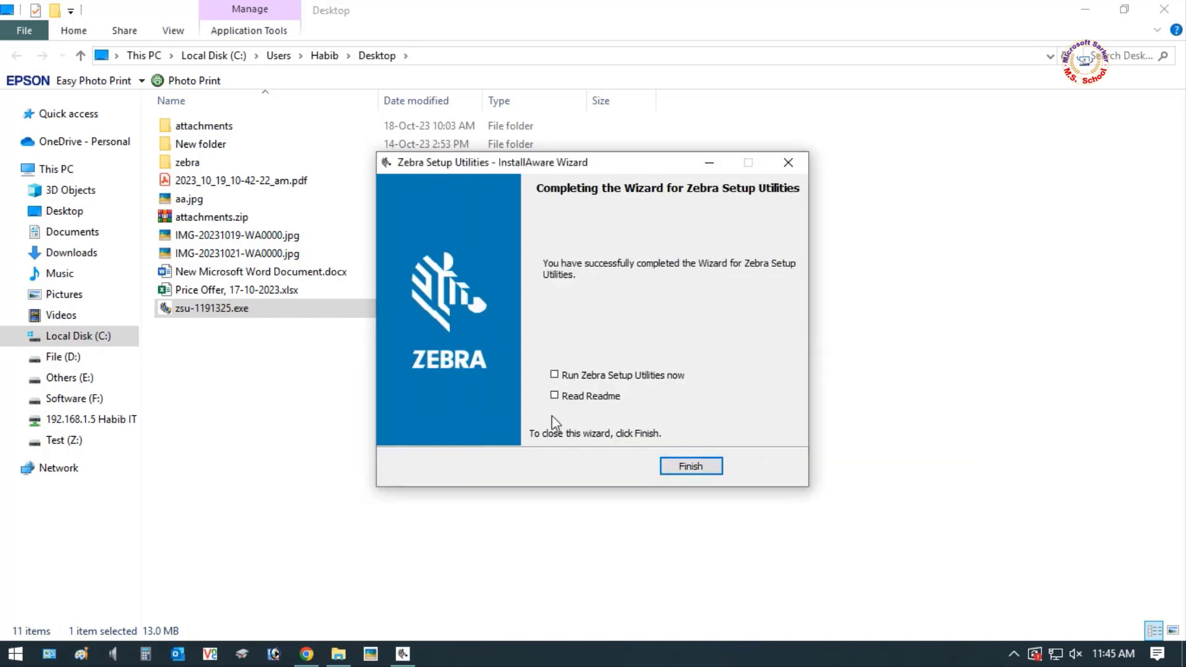
left_click(565, 380)
left_click(689, 466)
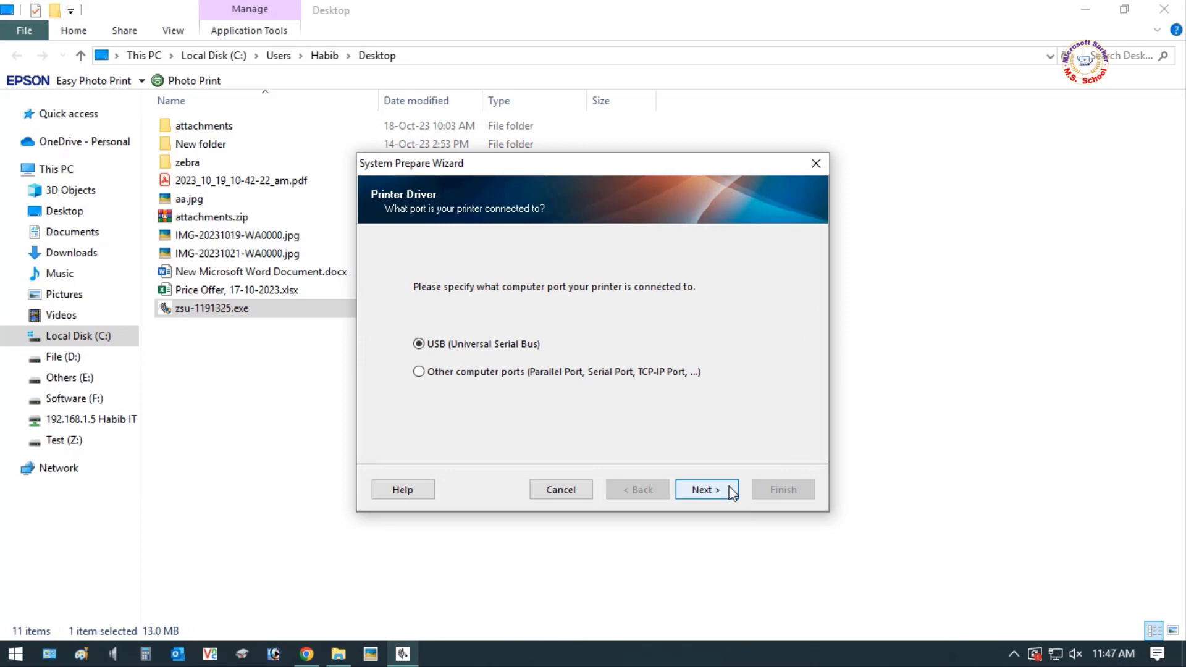
Step: Keep USB as the printer port and continue to the Install Printer Driver step
left_click(698, 491)
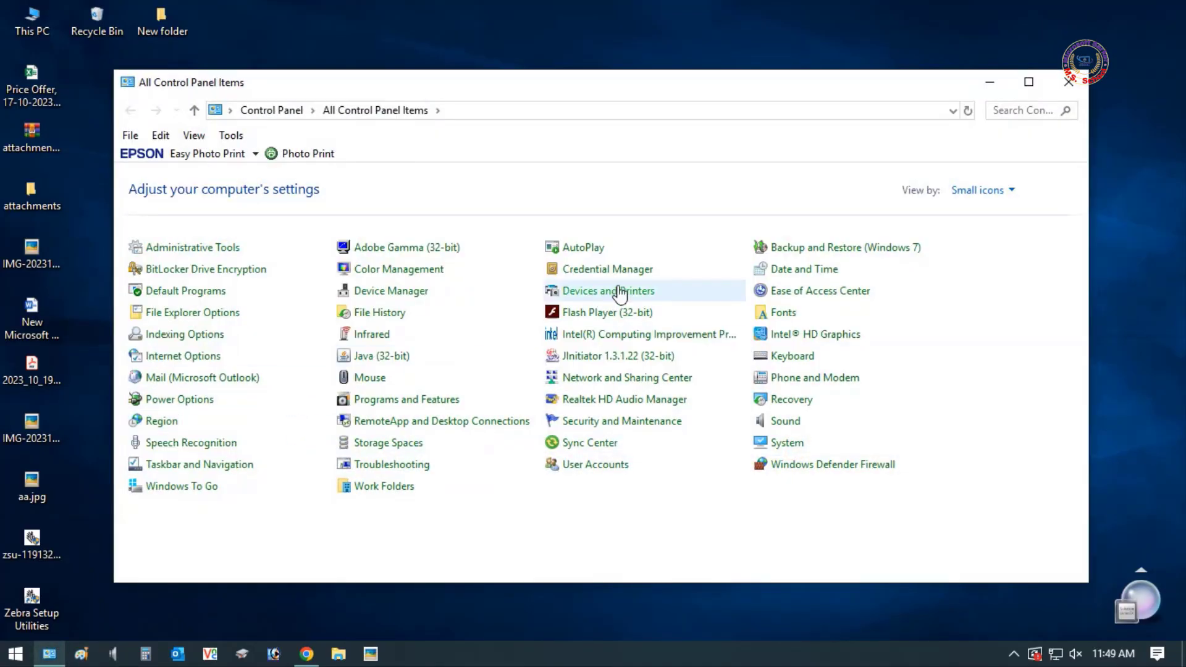
Step: Open Printing preferences for the ZDesigner ZT230-300dpi ZPL printer from Devices and Printers
left_click(617, 289)
scroll(290, 358, "down", 10)
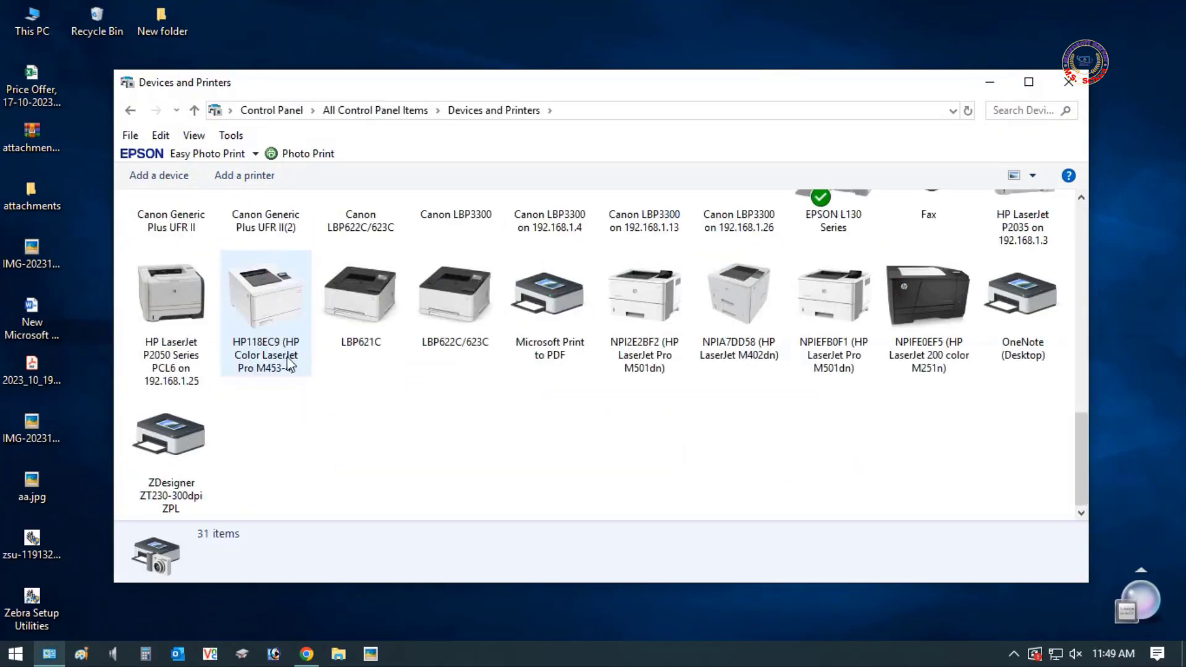
right_click(164, 455)
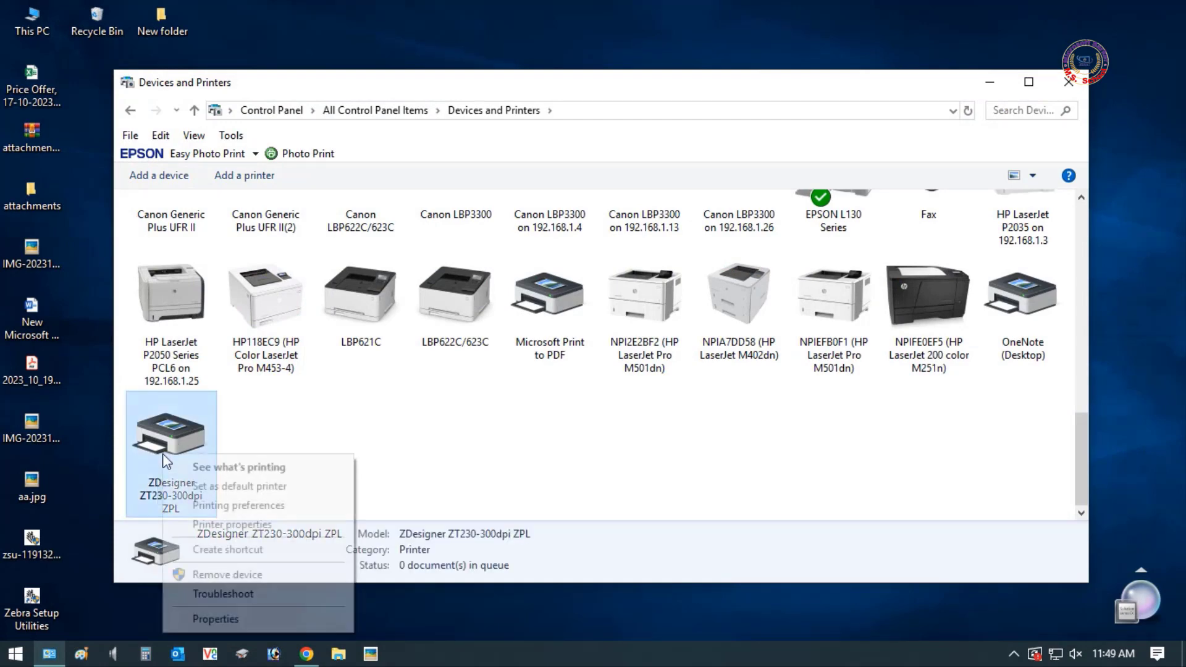
left_click(238, 505)
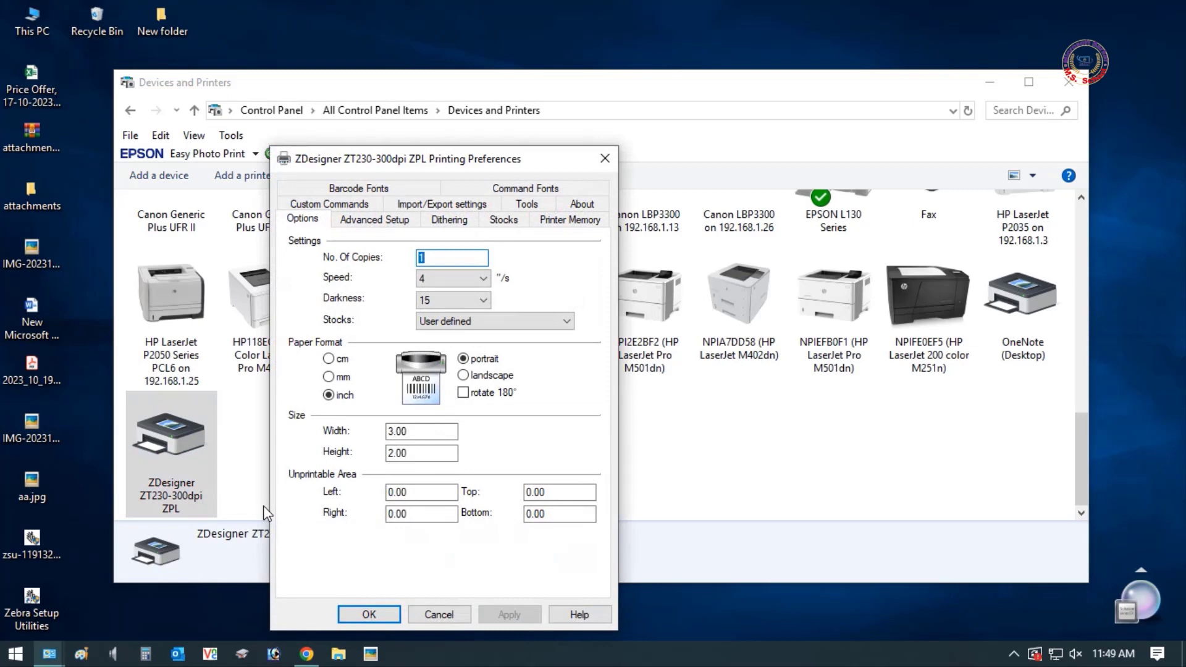
left_click_drag(446, 157, 436, 58)
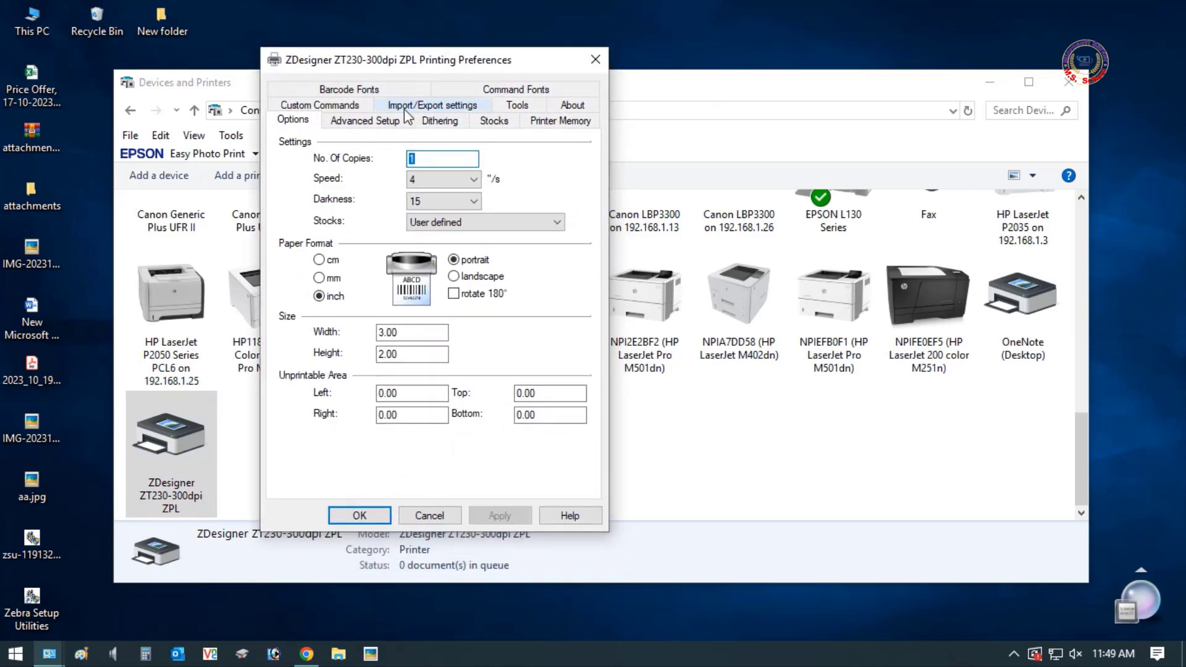
Step: Switch units to mm, set label width 32 and height 55, and apply
left_click(326, 280)
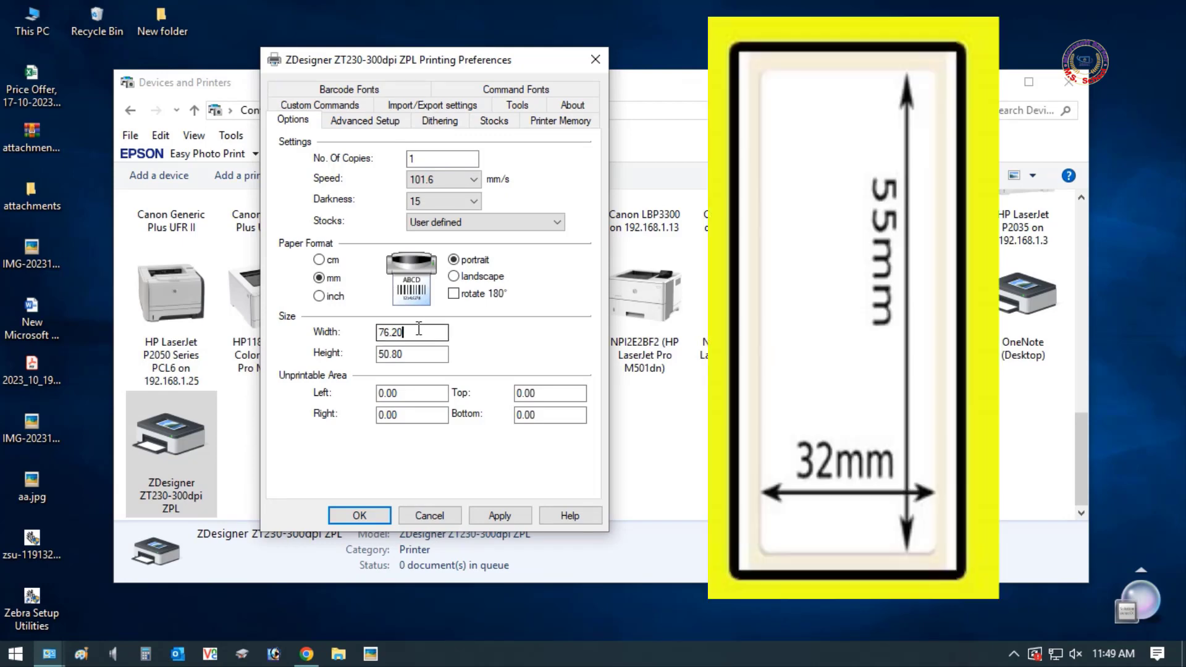
left_click_drag(431, 329, 327, 333)
type("32")
key("Tab")
type("55")
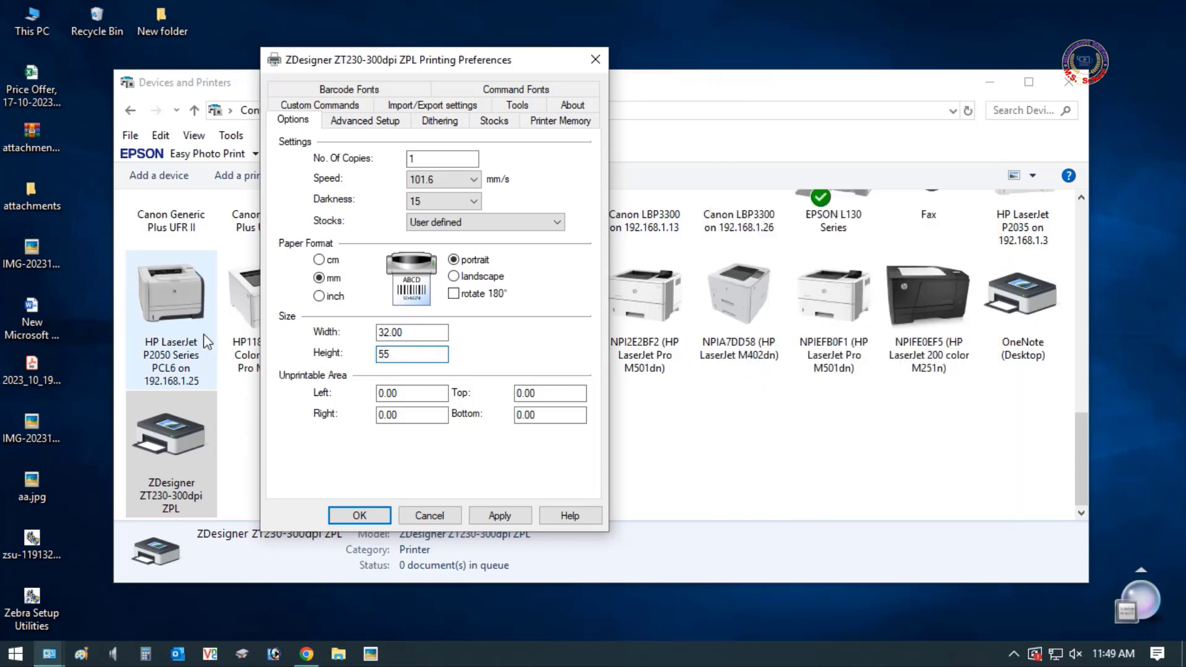
left_click(500, 515)
Step: Reopen printing preferences and apply the Advanced Setup: Tear off, Thermal Transfer, Continuous
left_click(360, 515)
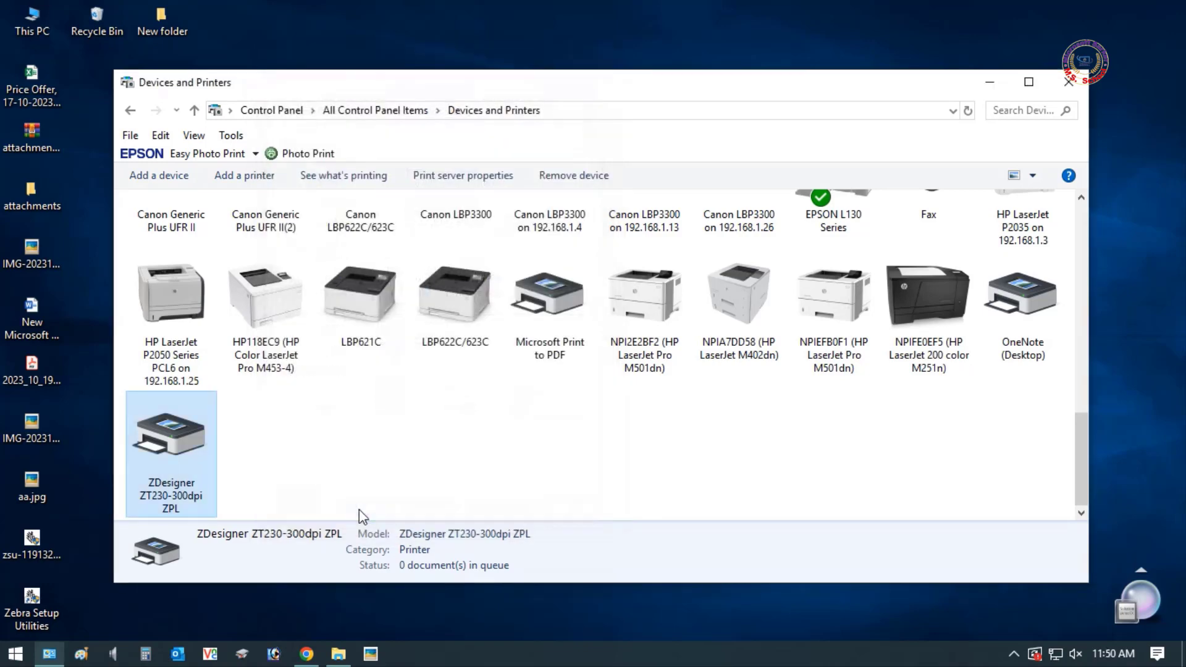
right_click(180, 446)
left_click(259, 492)
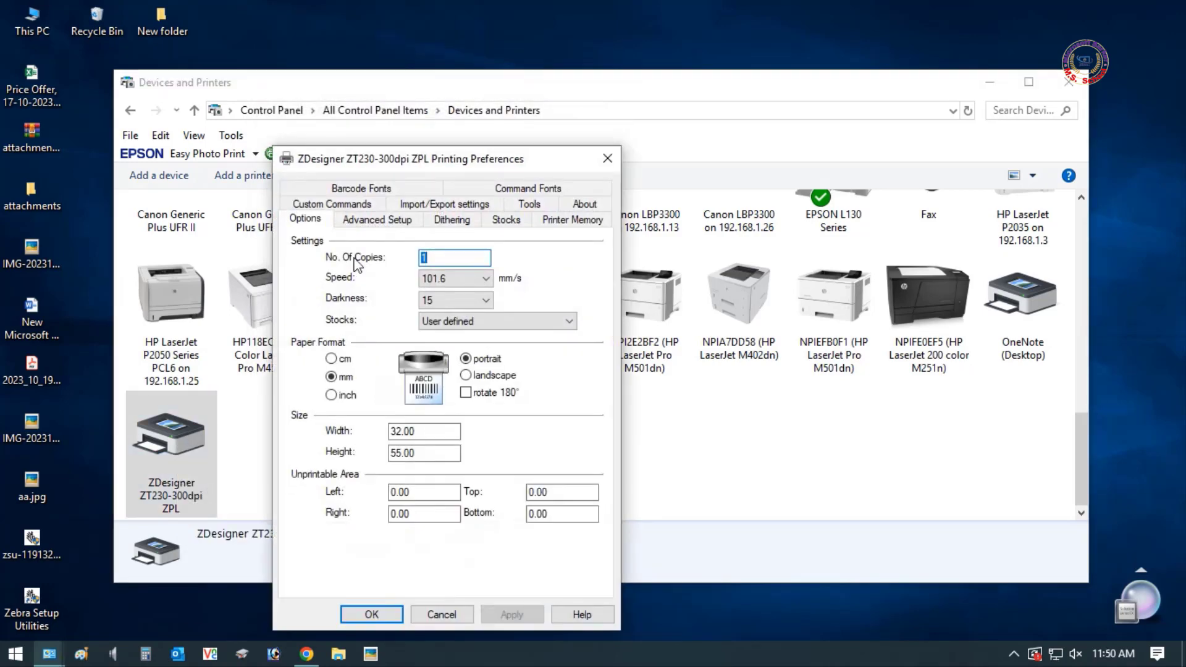
left_click(378, 219)
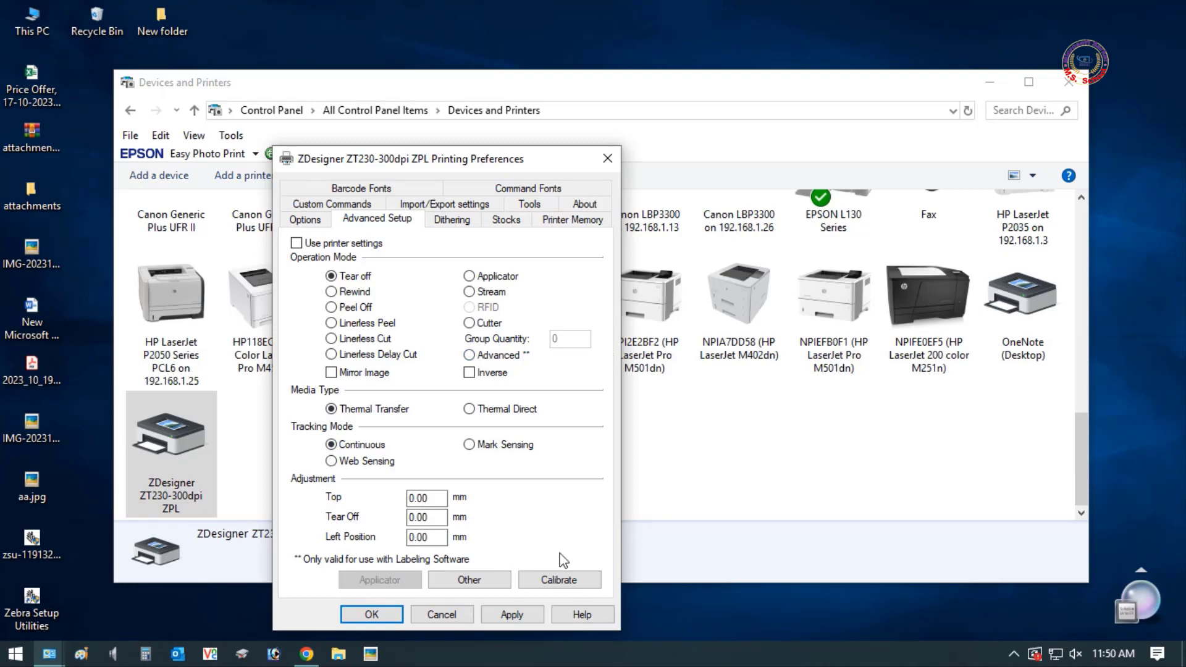
left_click(513, 615)
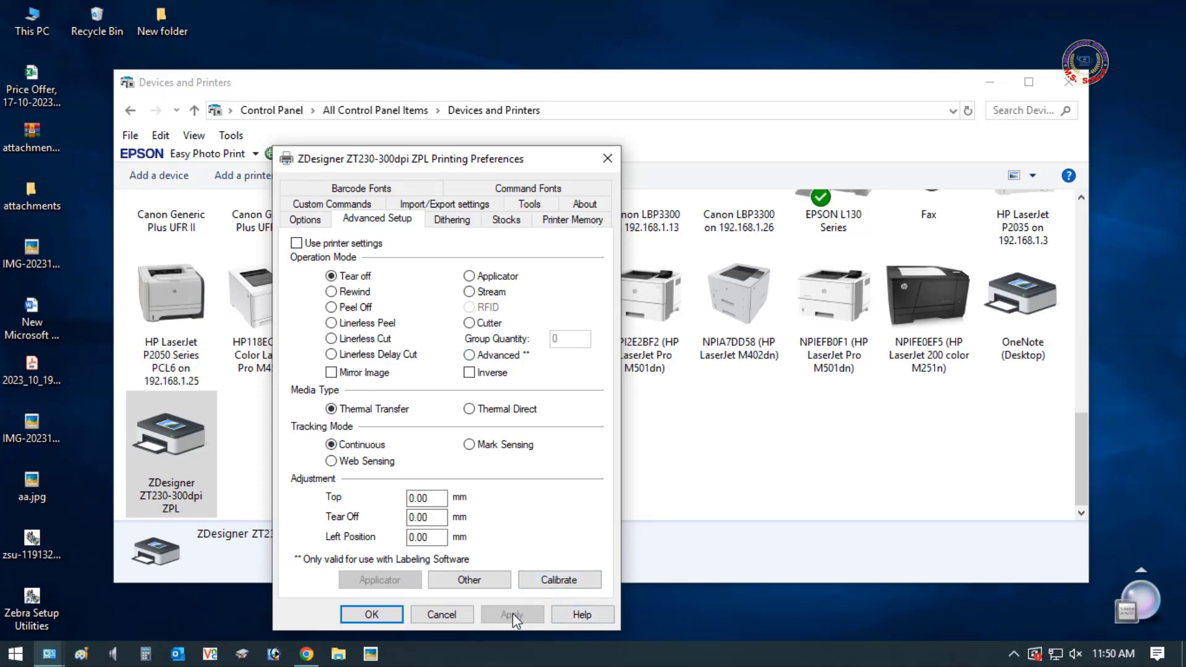
left_click(371, 615)
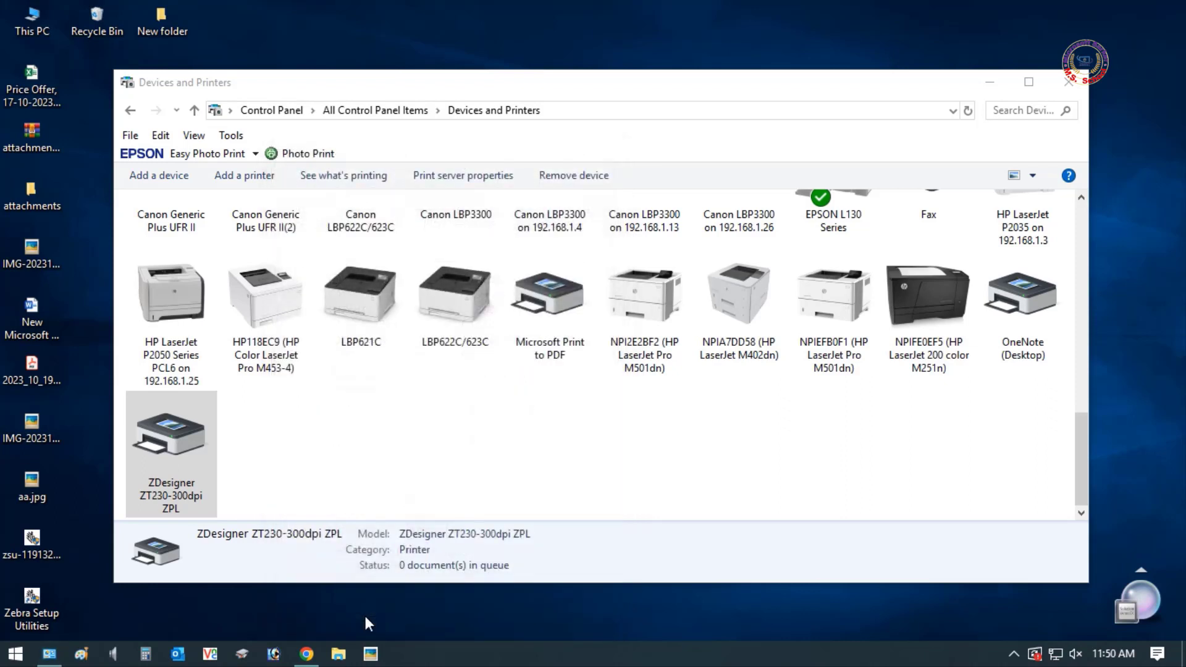
Step: Close Devices and Printers and bring the zebra folder's File Explorer window forward
left_click(1067, 82)
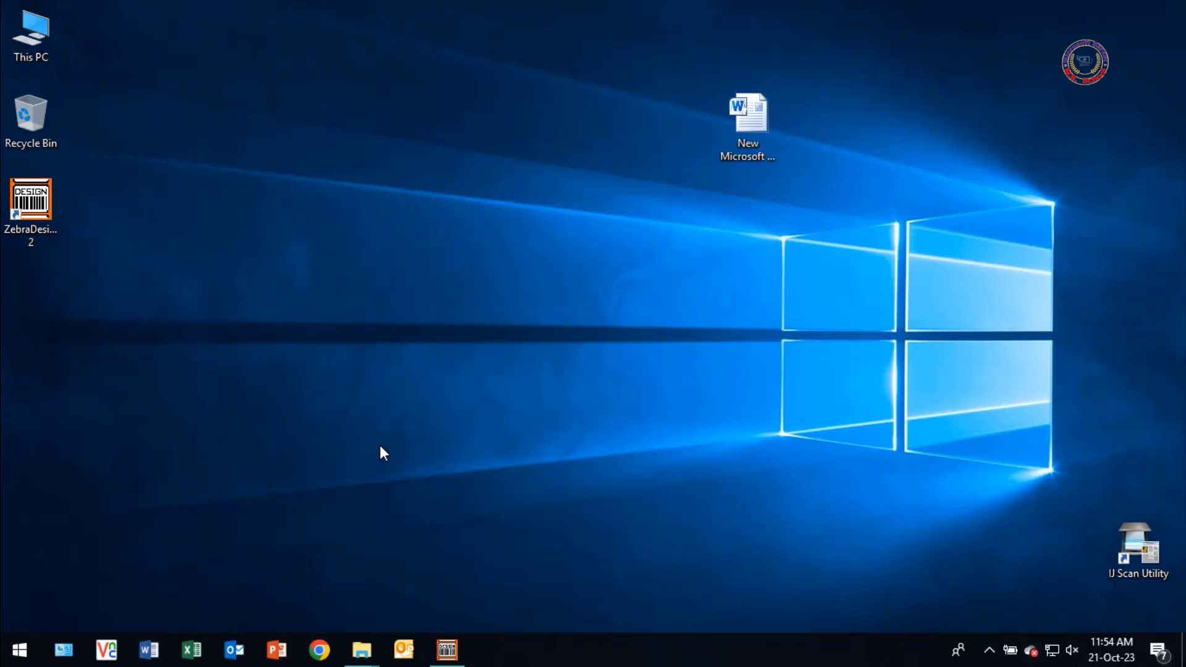
mouse_move(363, 659)
left_click(455, 612)
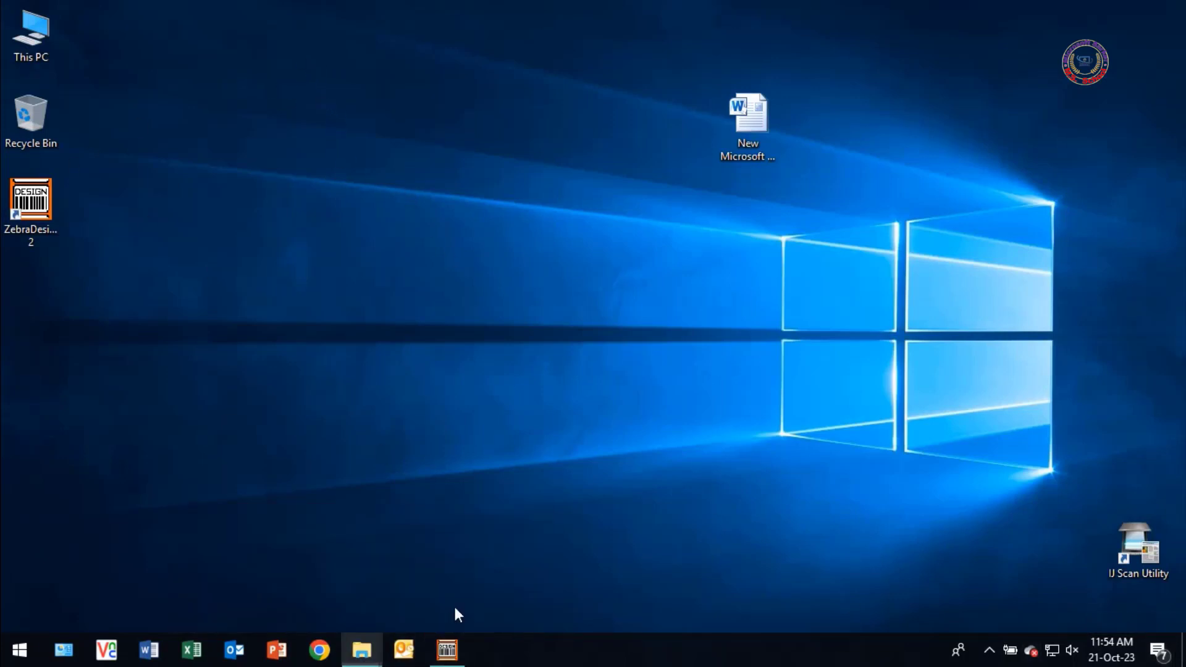
Step: Open aaaaa.lbl and print the MARK SWEATER LTD care label, quantity 2
double_click(190, 109)
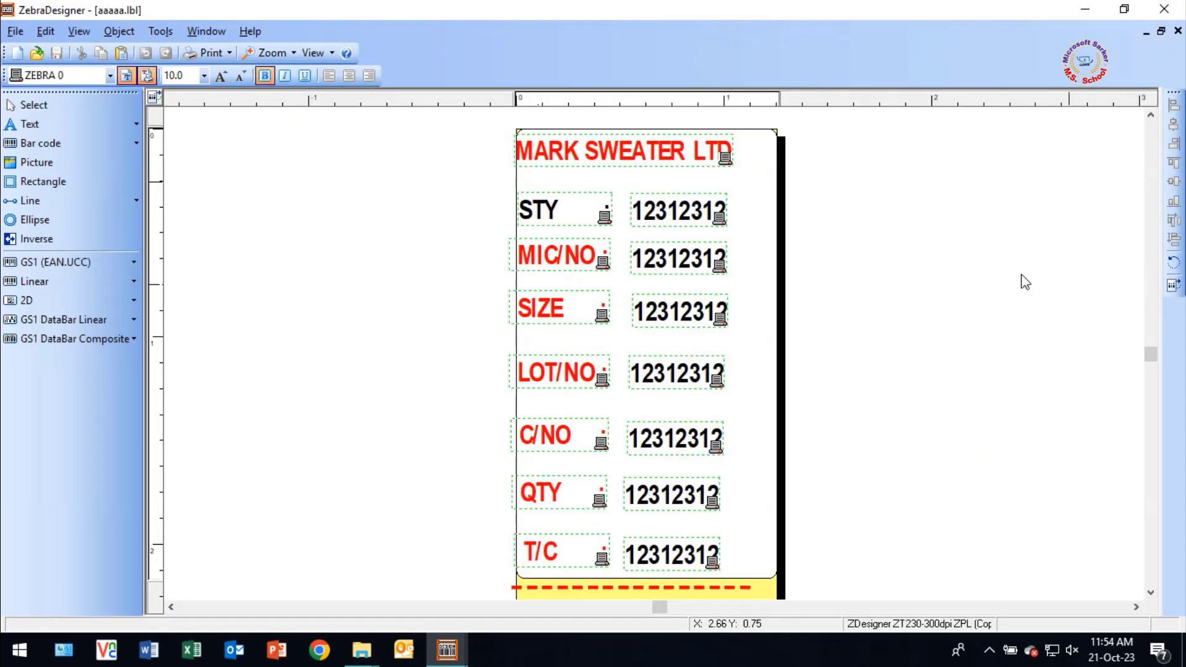
left_click(15, 31)
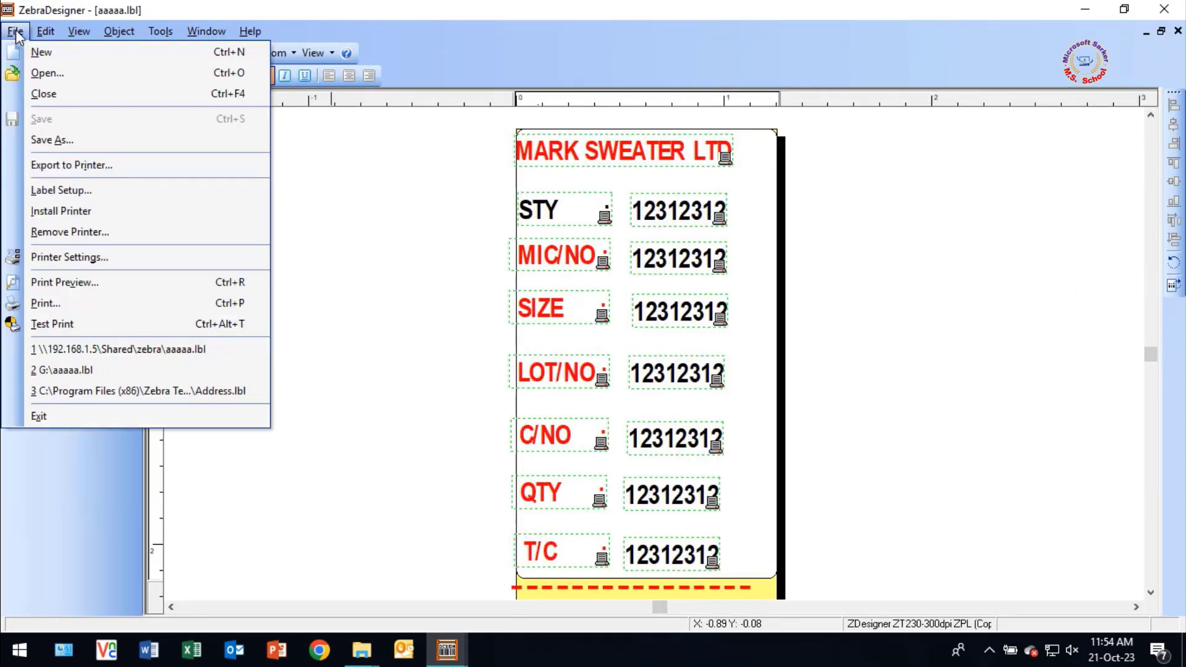
left_click(40, 304)
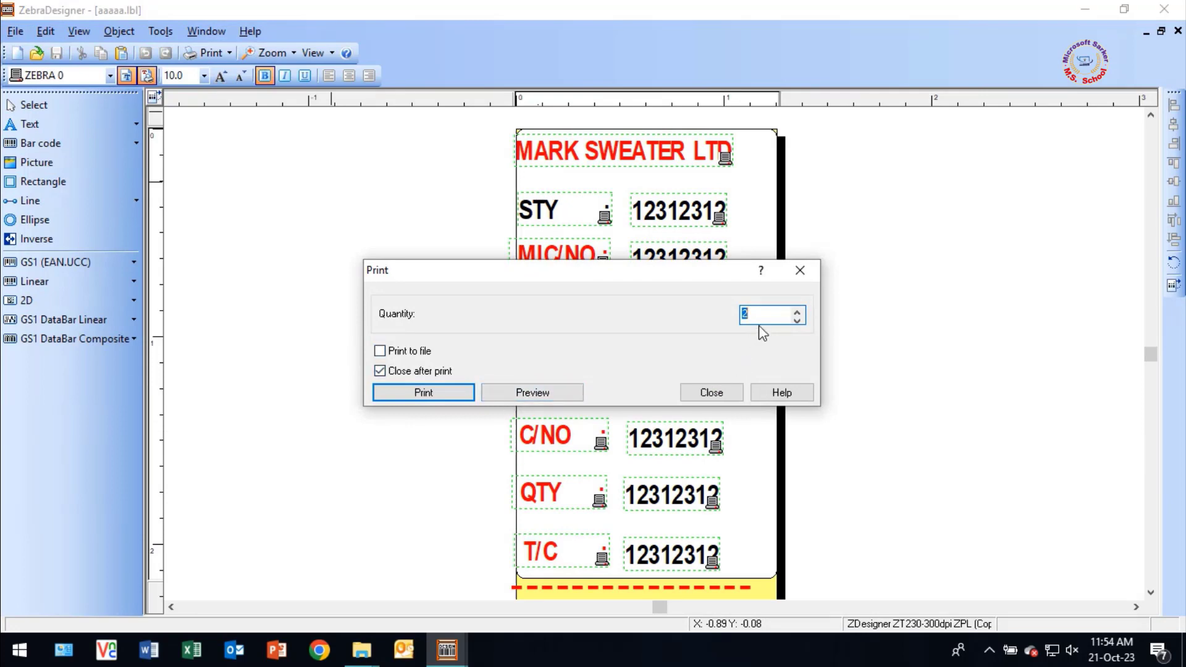
left_click(436, 391)
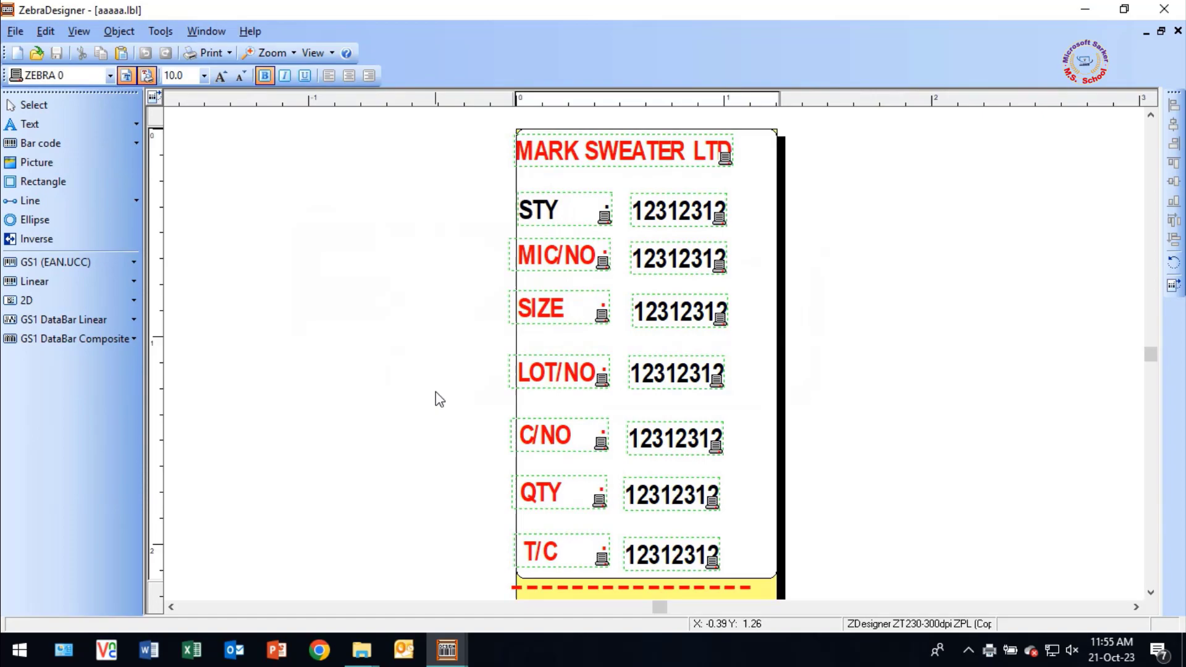